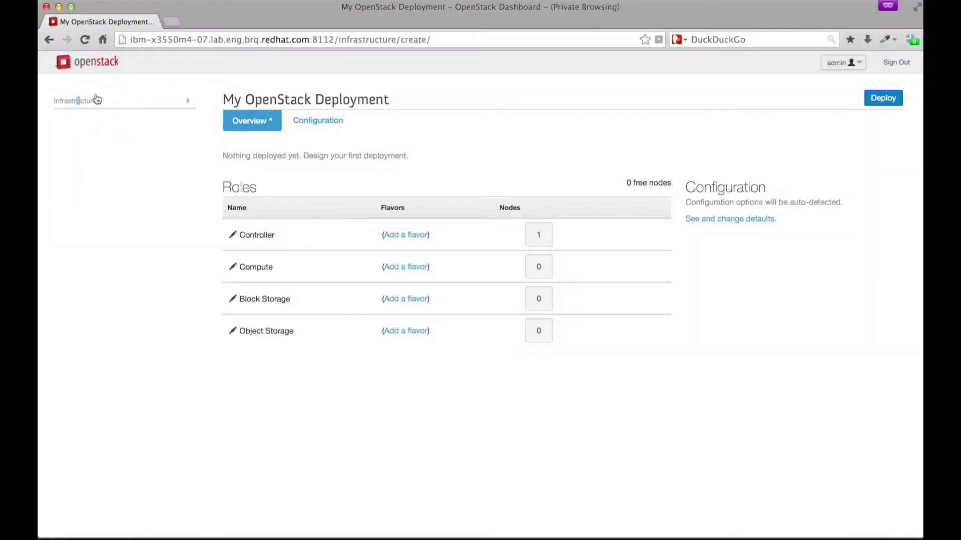
Expand the Infrastructure menu in the left sidebar of the My OpenStack Deployment page.
left_click(97, 99)
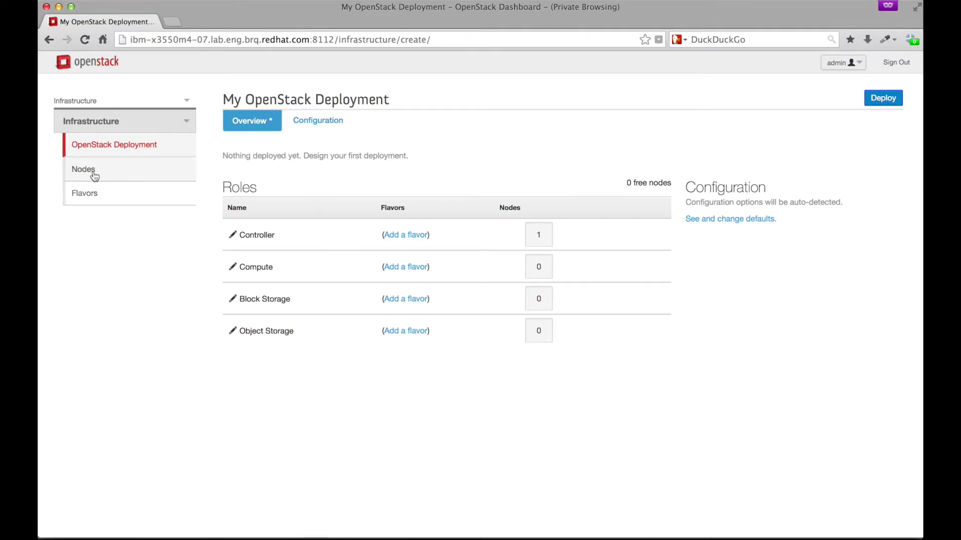
Go to the empty Registered Nodes page and open the Register Nodes dialog.
left_click(111, 173)
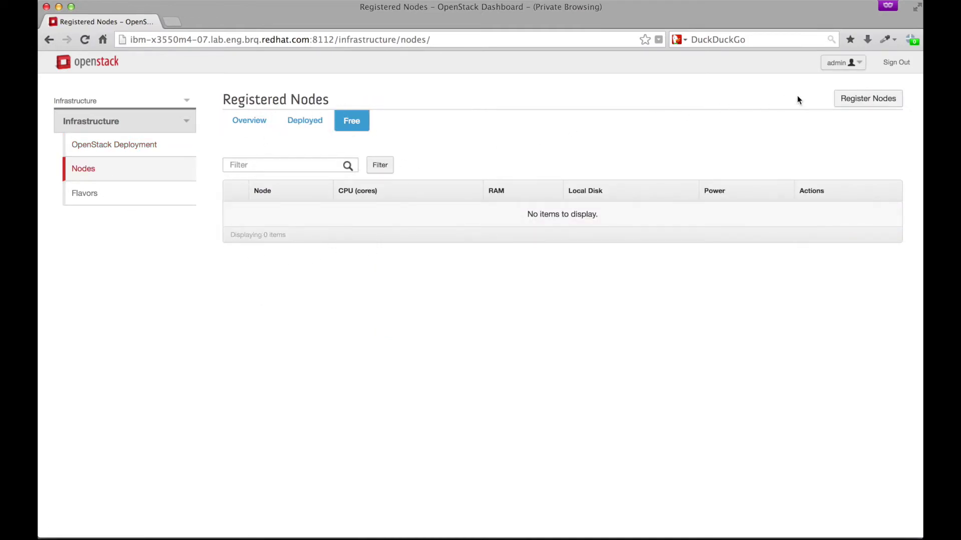
left_click(857, 100)
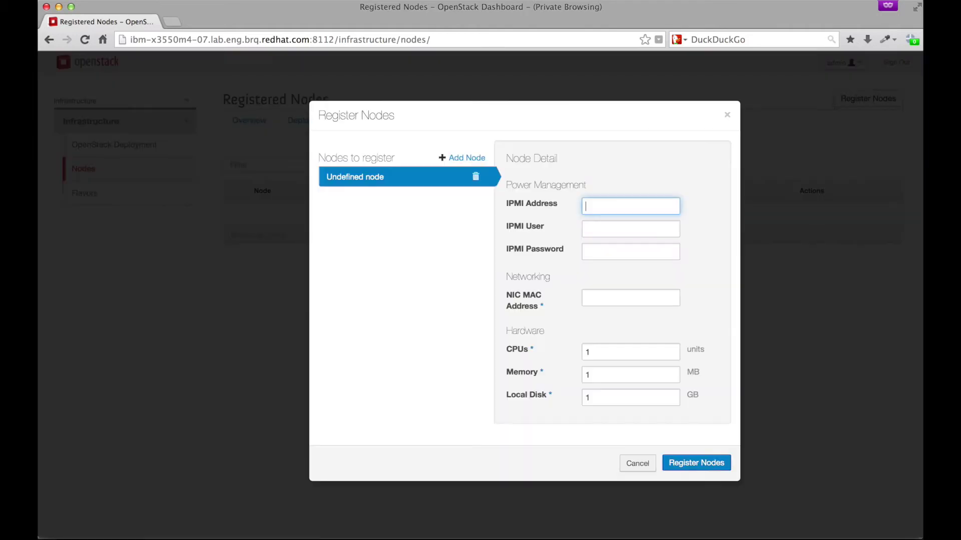
Paste the first node's MAC into its NIC field and set memory 4096 and disk 40.
key("super+Tab")
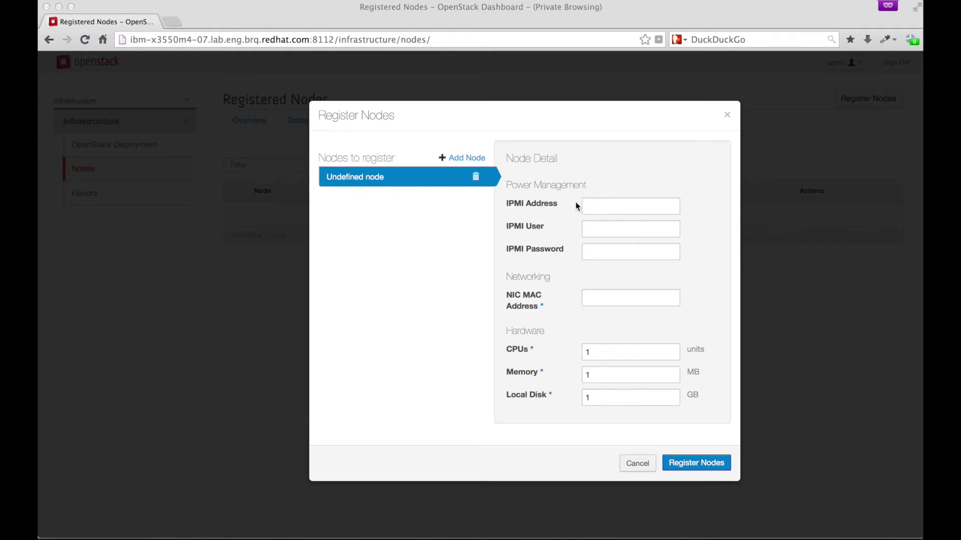
key("super+Tab")
left_click(613, 296)
type("52:54:00:B8:85:71")
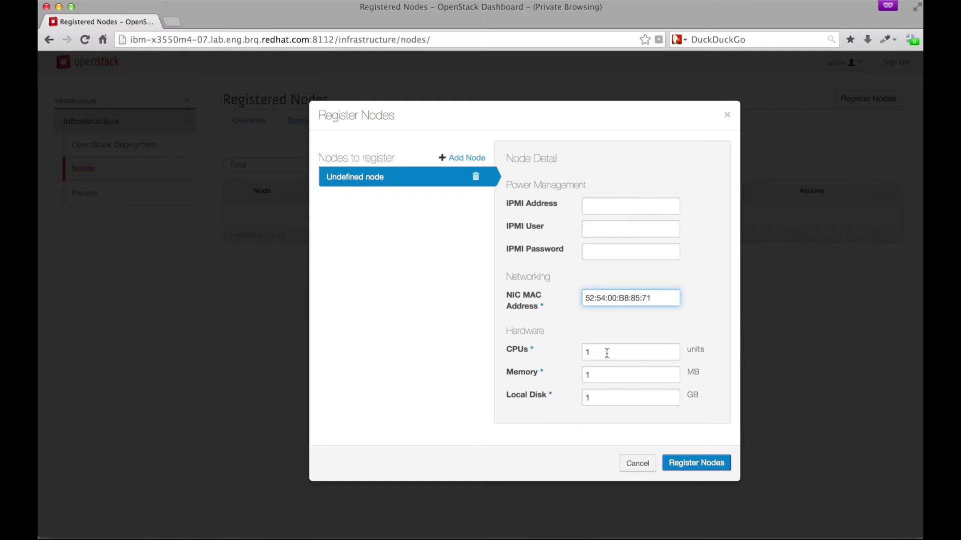
double_click(598, 374)
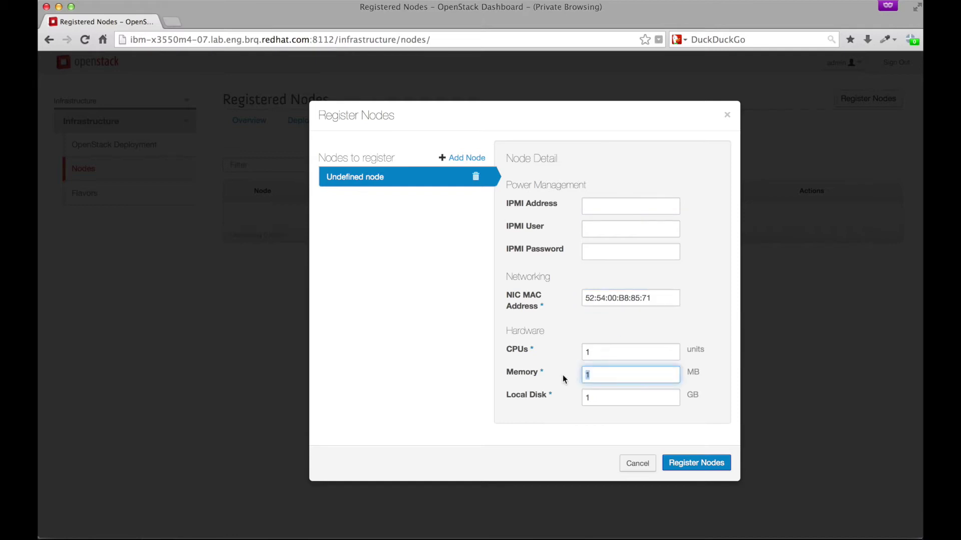
type("4")
key("Tab")
type("40")
Add second and third nodes, each with its pasted MAC, 4096 MB memory and 40 GB disk.
left_click(463, 158)
left_click(620, 298)
type("52:54:00:0A:27:DD")
double_click(595, 374)
type("4096")
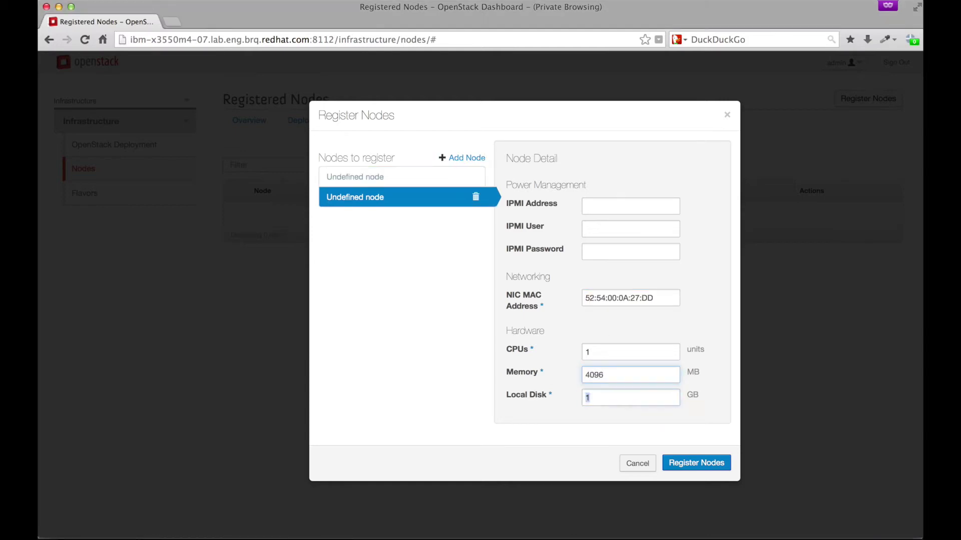
key("Tab")
type("40")
left_click(463, 157)
left_click(620, 298)
type("52:54:00:5E:31:D8")
double_click(595, 375)
type("4096")
key("Tab")
type("40")
Add a fourth node with 4096 MB memory and 60 GB disk, then register all four.
left_click(463, 158)
type("52:54:00:E3:DD:8B")
double_click(595, 374)
type("4096")
key("Tab")
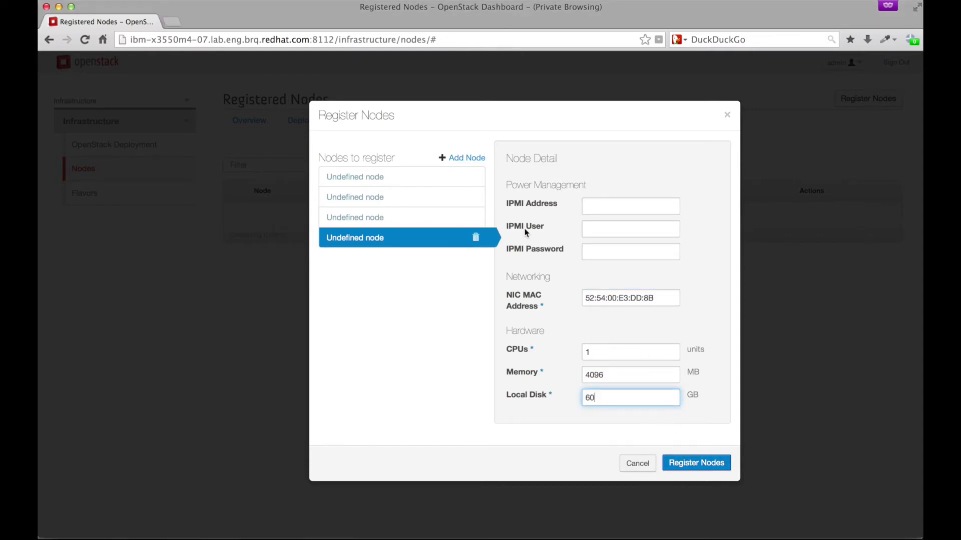
type("60")
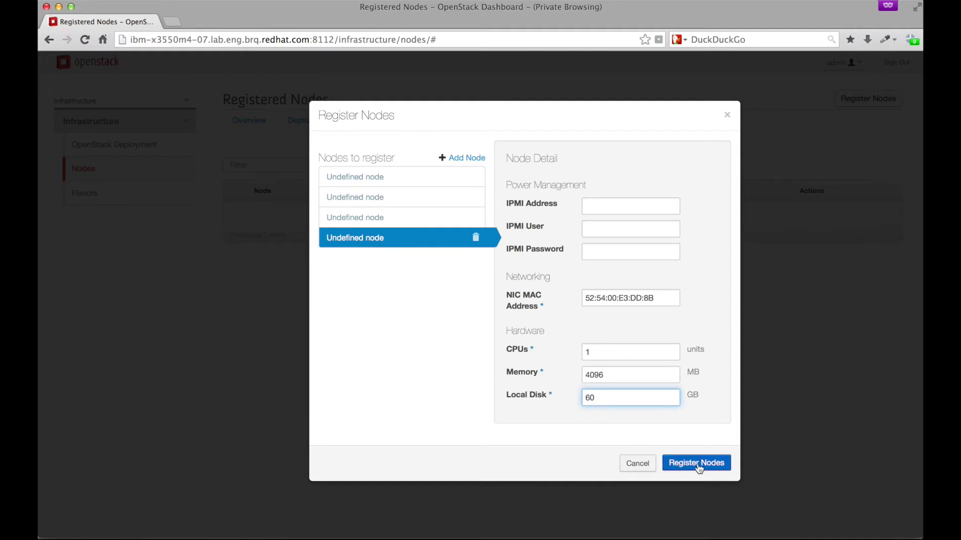
left_click(696, 463)
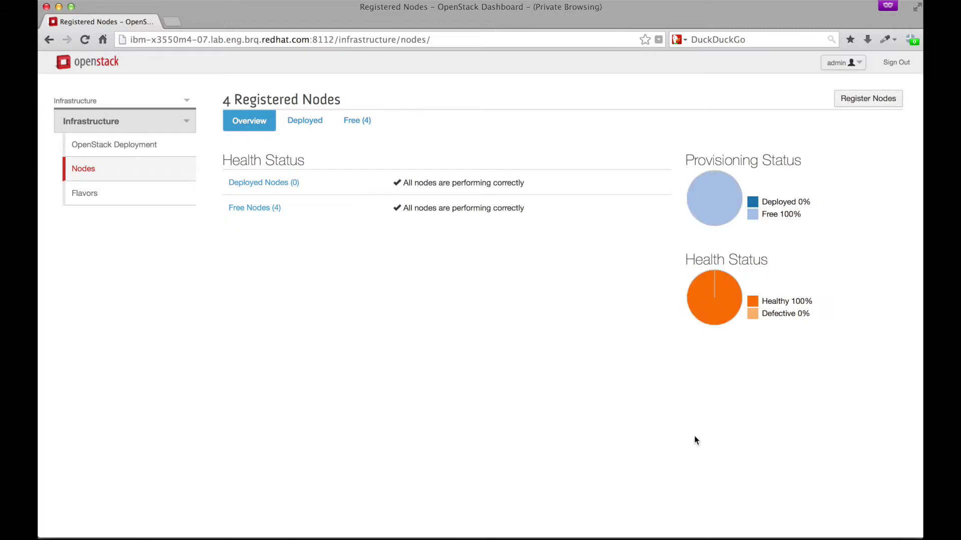
Confirm the 4 registered nodes on the Free and Deployed tabs, then go to Flavors.
left_click_drag(225, 100, 233, 103)
left_click(363, 122)
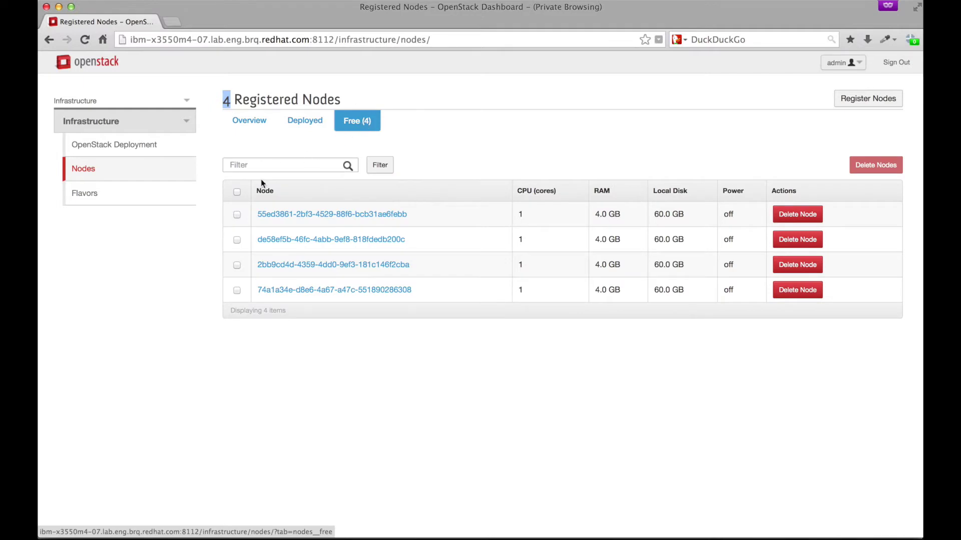
left_click(300, 123)
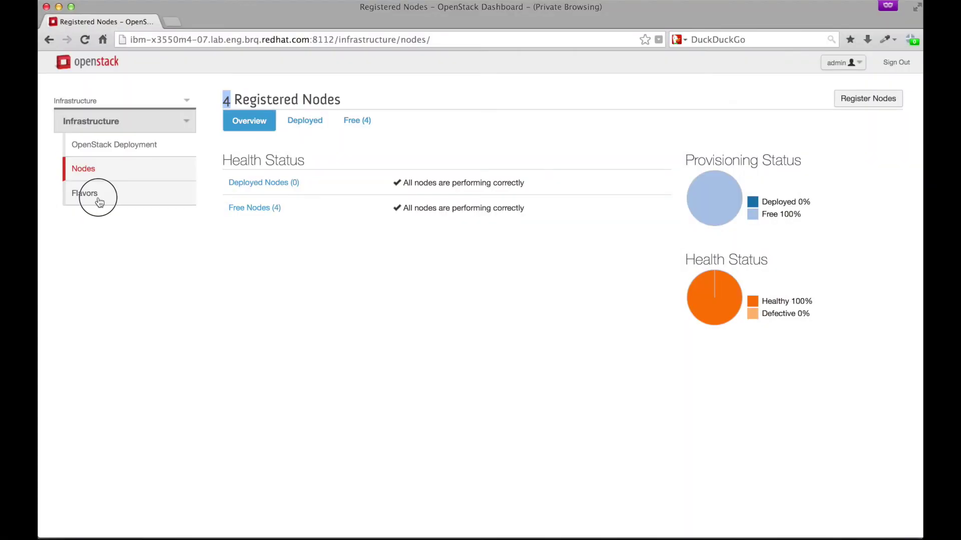
left_click(97, 200)
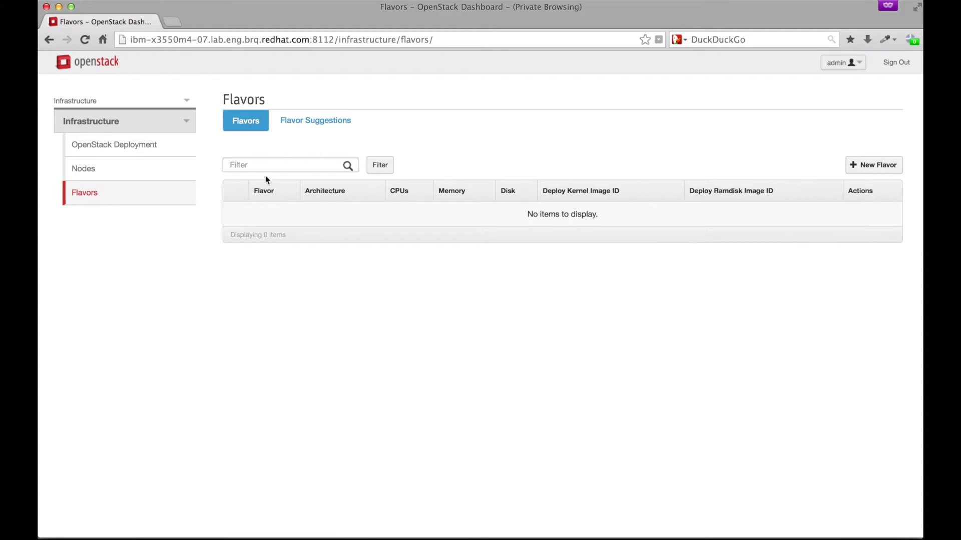
Create a flavor from the suggested one and rename it baremetal.
left_click(310, 125)
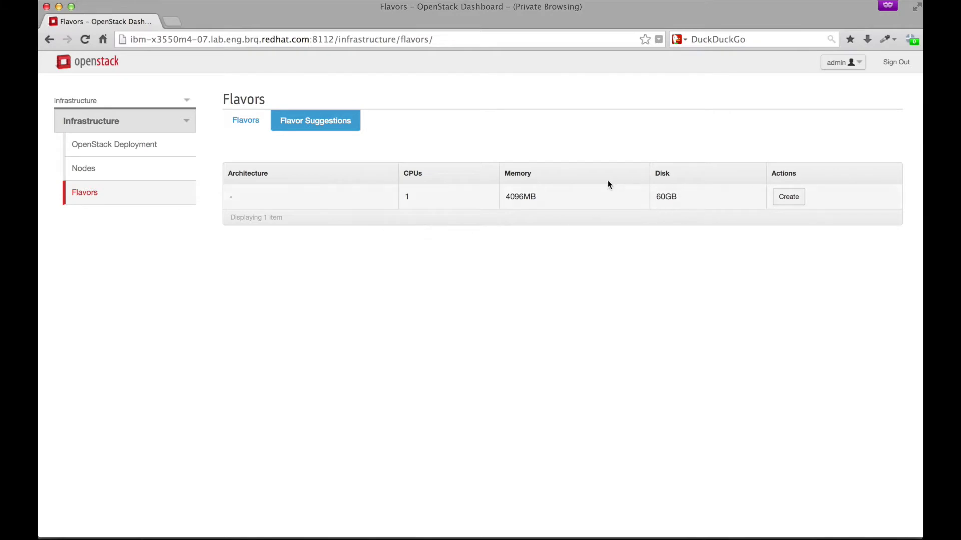
left_click(795, 196)
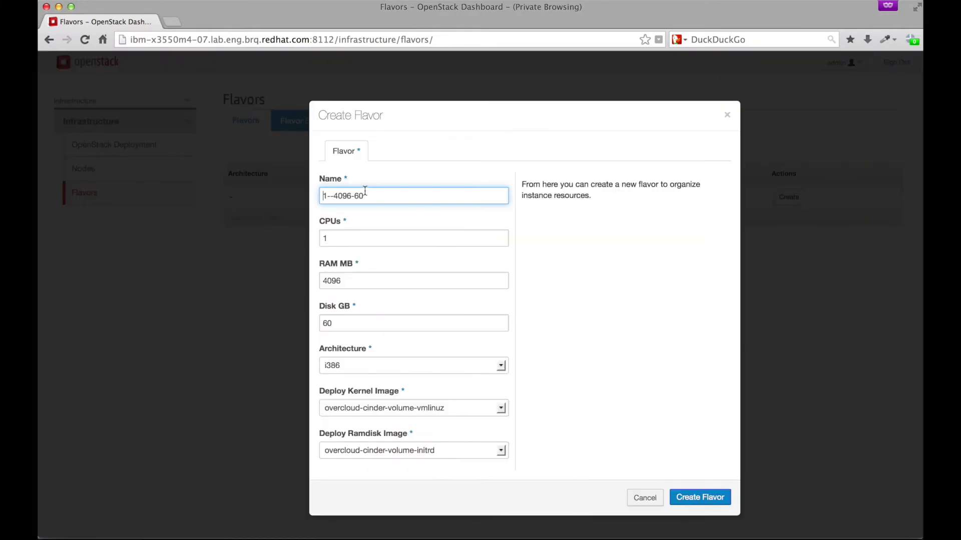
left_click_drag(365, 195, 273, 200)
type("baremeta")
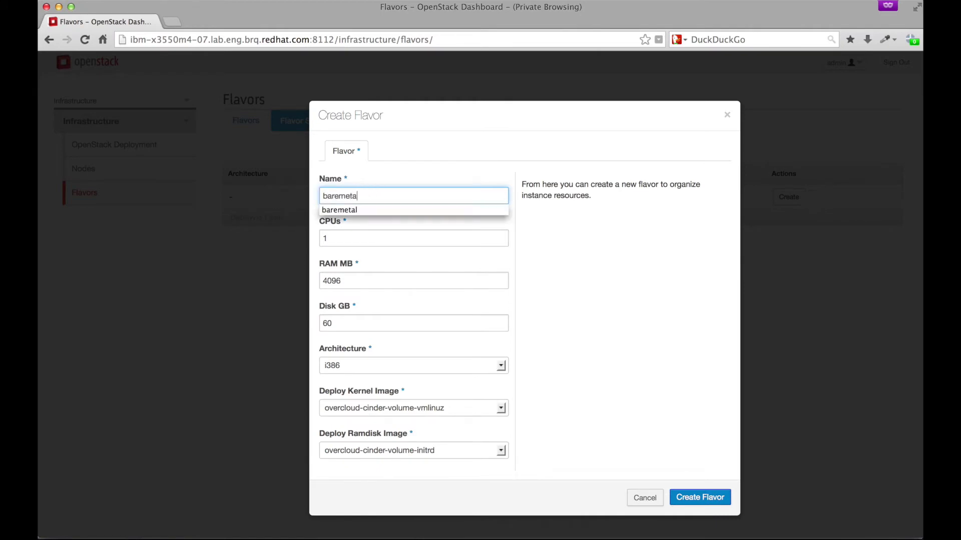
type("l")
key("Escape")
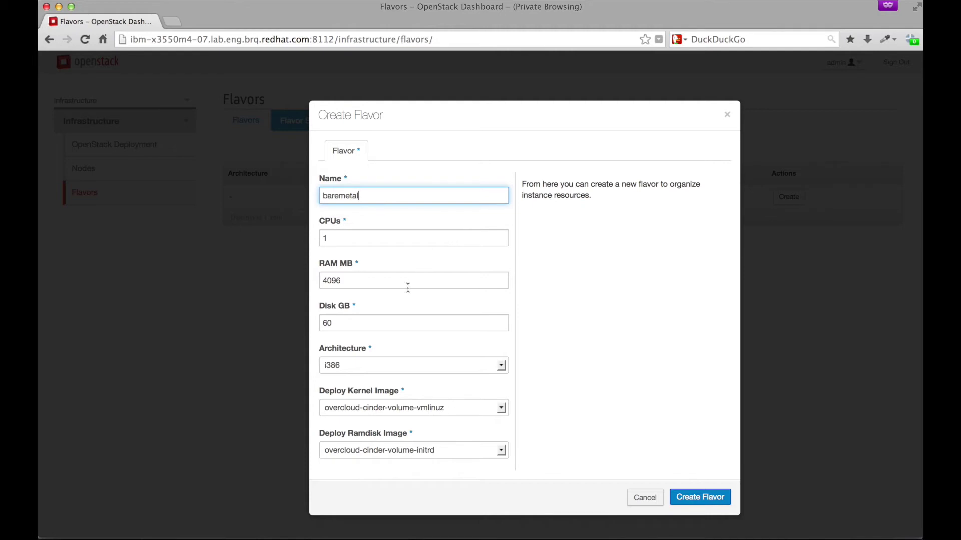
Set architecture amd64, kernel bm-deploy-kernel and ramdisk bm-deploy-ramdisk, and create the flavor.
left_click(380, 366)
left_click(374, 388)
left_click(372, 408)
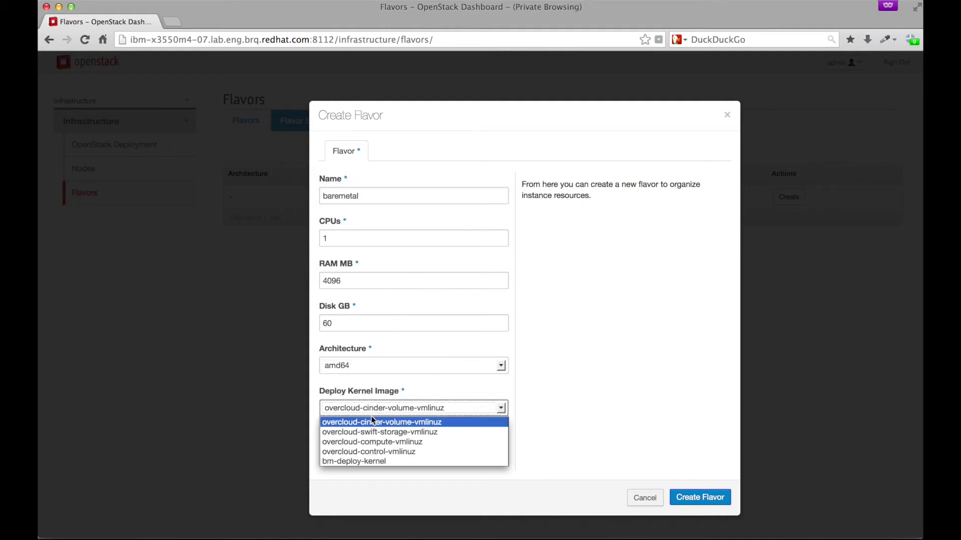
left_click(371, 461)
left_click(371, 452)
left_click(371, 504)
left_click(698, 497)
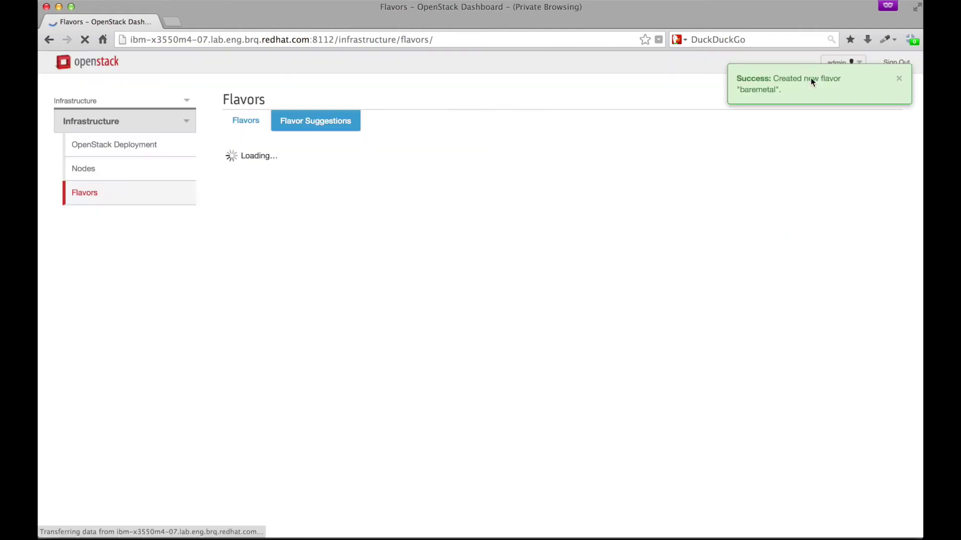
left_click(243, 122)
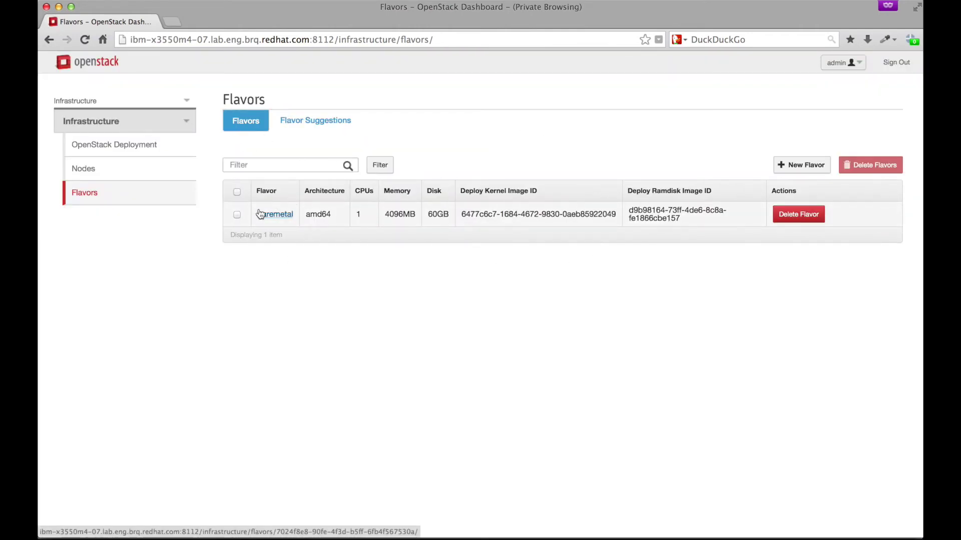
Return to the deployment overview showing 4 free nodes and edit the Controller role.
left_click(143, 151)
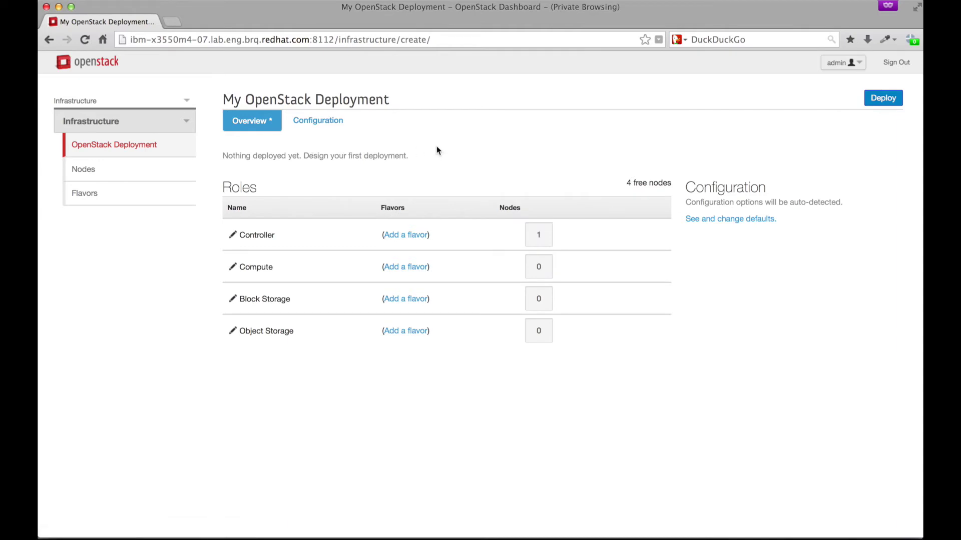
left_click_drag(223, 155, 409, 158)
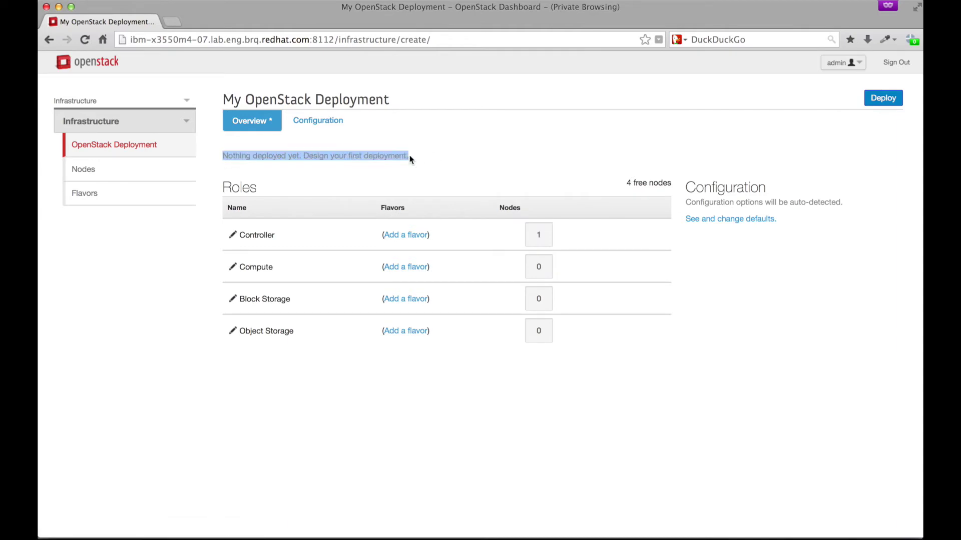
left_click(443, 159)
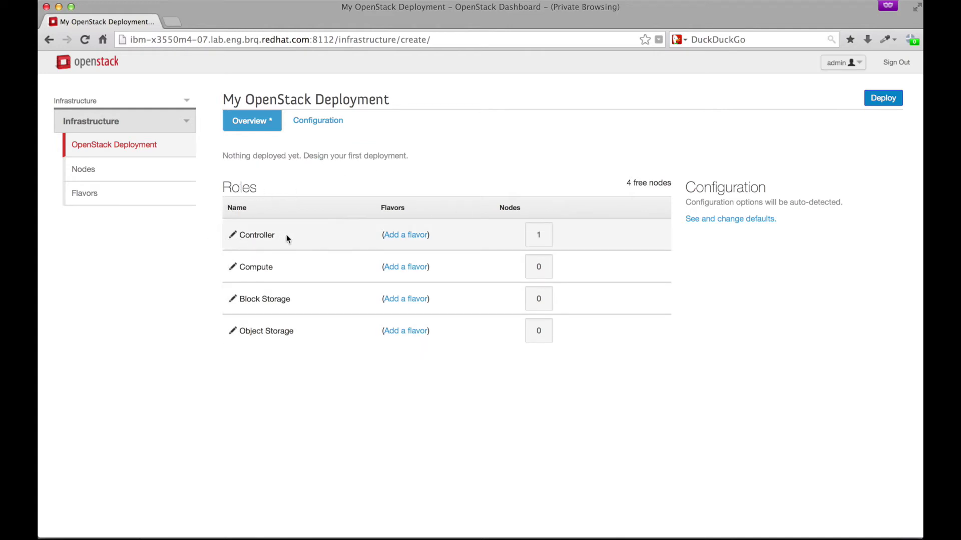
left_click(232, 236)
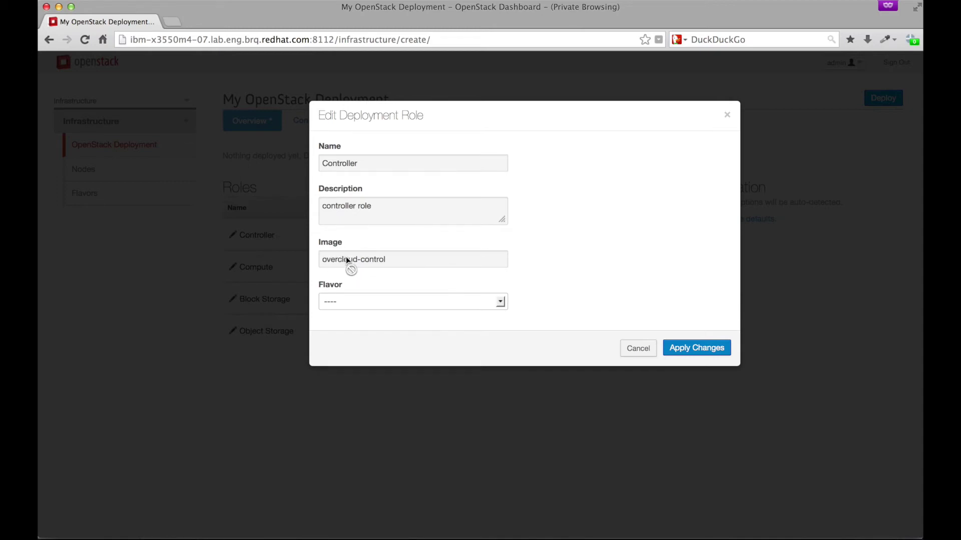
Choose baremetal as the Controller role's flavor and apply the changes.
left_click(376, 302)
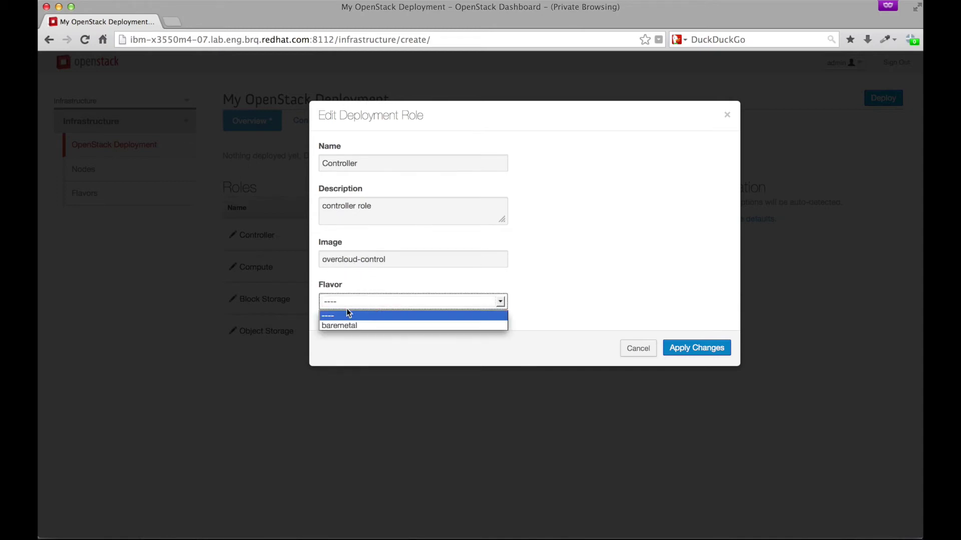
left_click(347, 326)
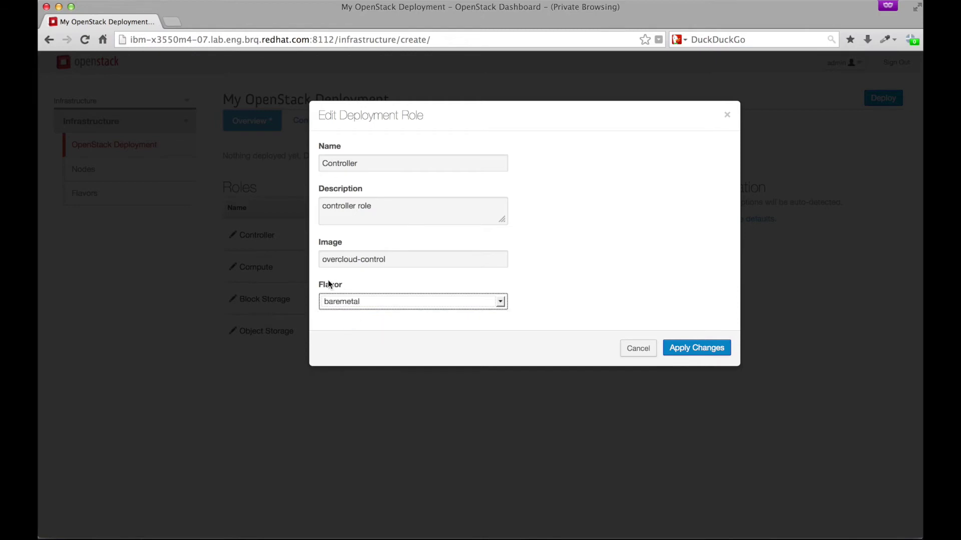
left_click(699, 345)
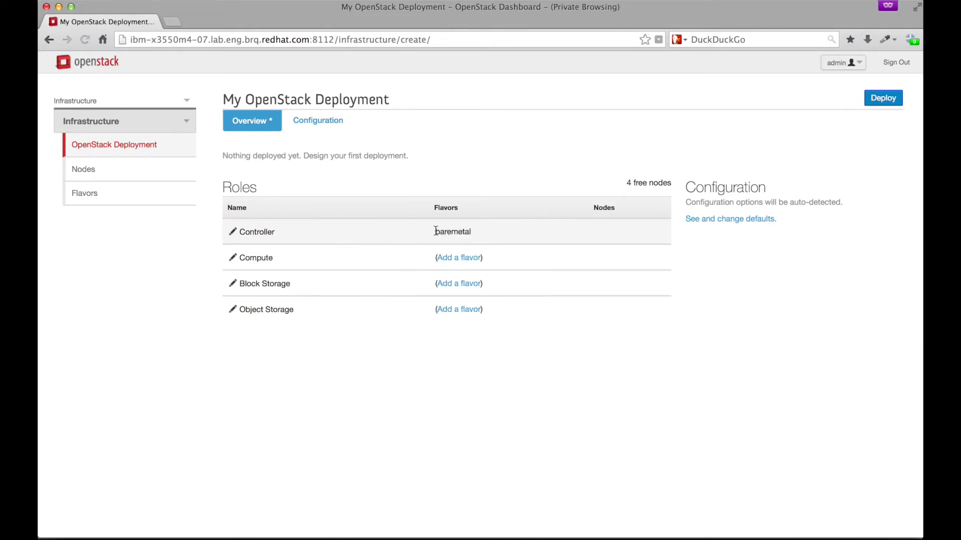
Give the Compute role the baremetal flavor and keep its node count at 0.
left_click(411, 266)
left_click(407, 301)
left_click(392, 326)
left_click(681, 345)
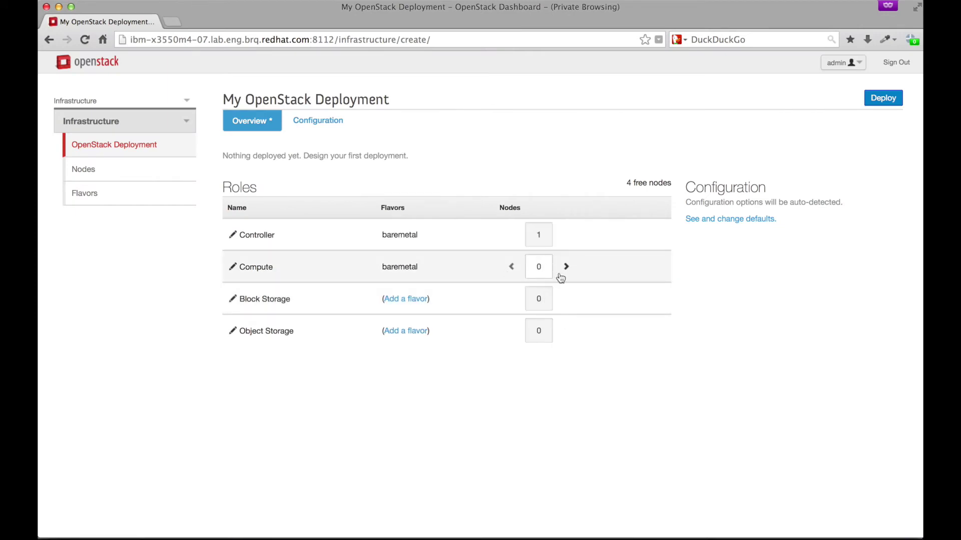
left_click(511, 267)
left_click(511, 268)
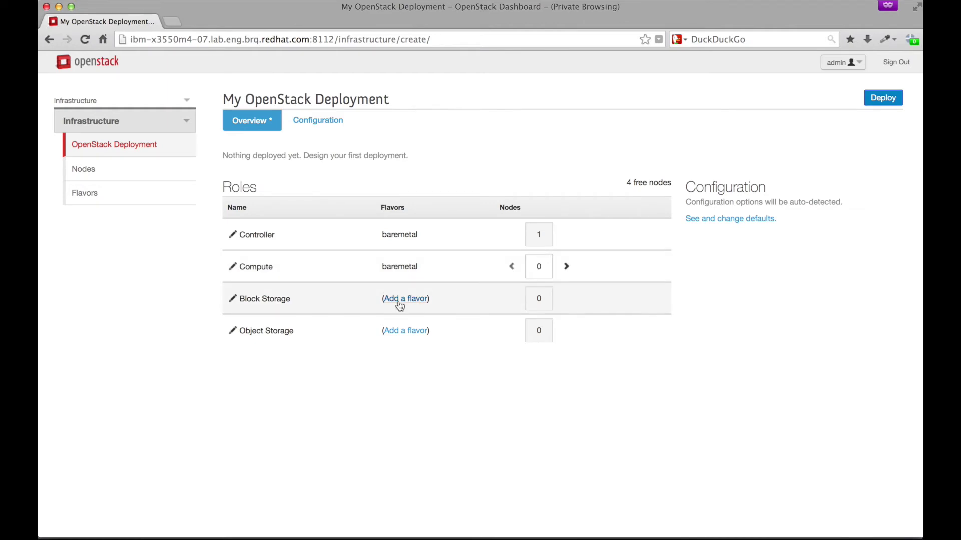
Give the Block Storage role the baremetal flavor.
left_click(398, 300)
left_click(406, 303)
left_click(394, 324)
left_click(687, 349)
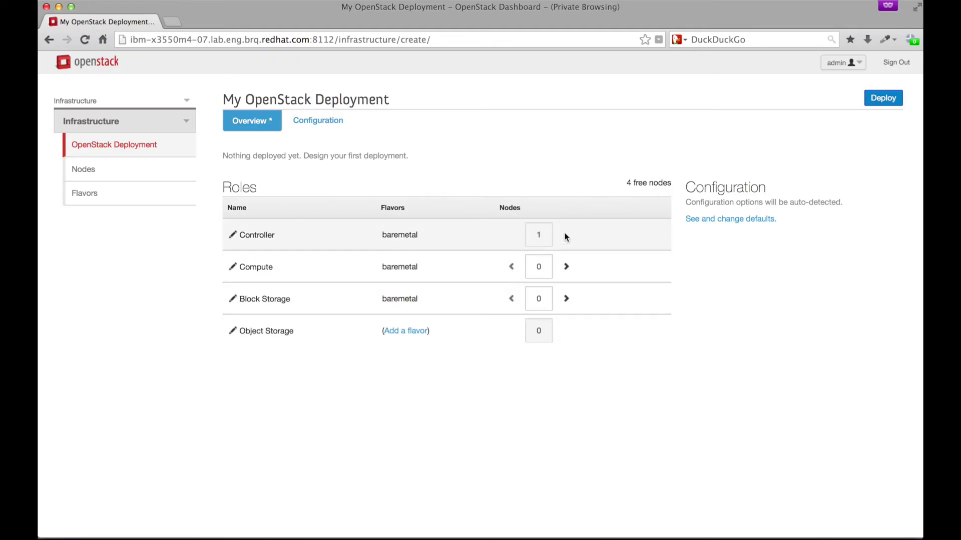
Set Compute and Block Storage to one node each, review Configuration, and deploy the overcloud.
left_click(567, 268)
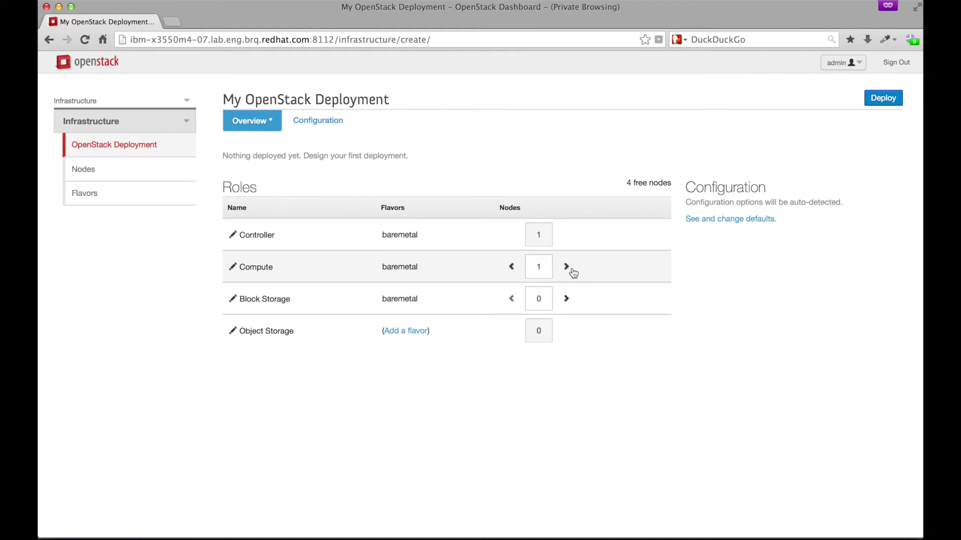
left_click(567, 298)
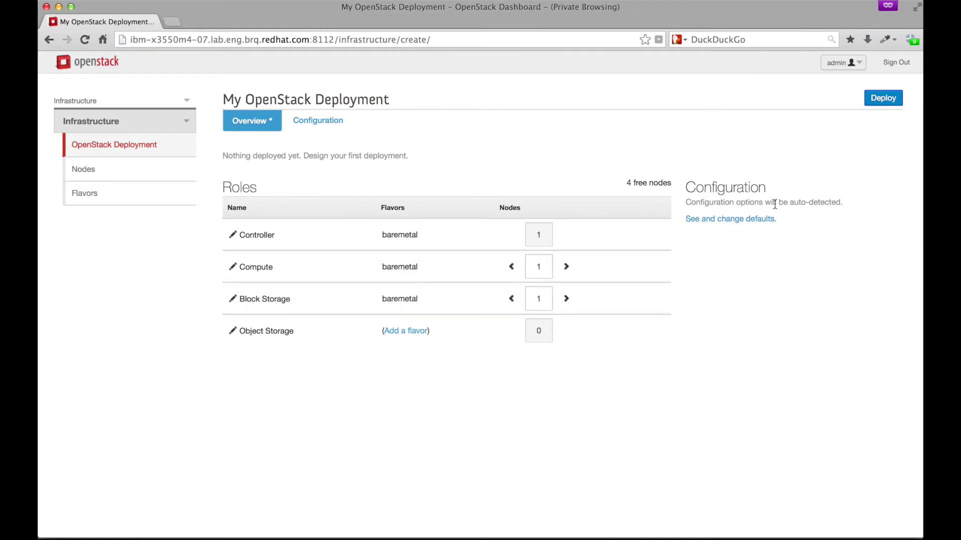
left_click(720, 221)
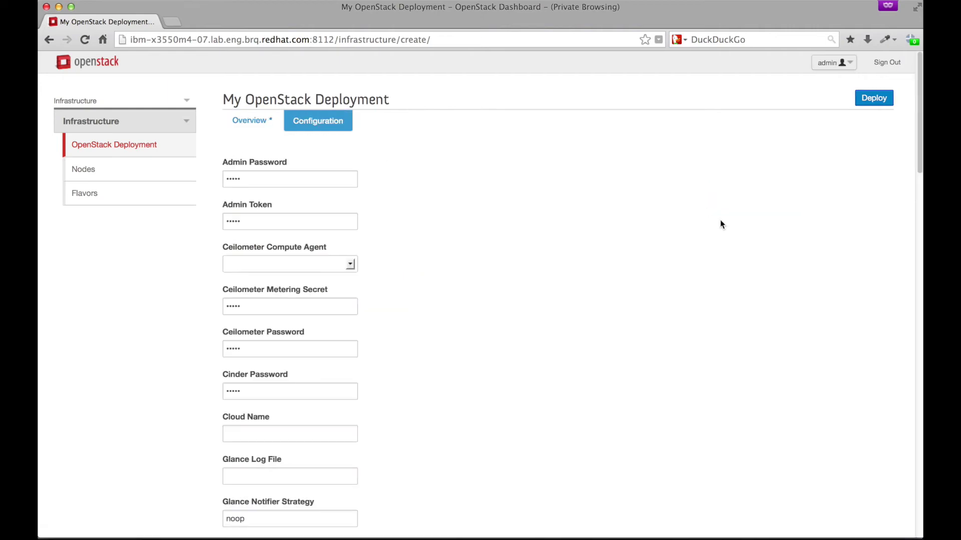
scroll(517, 251, "down", 10)
scroll(517, 251, "up", 10)
left_click(252, 120)
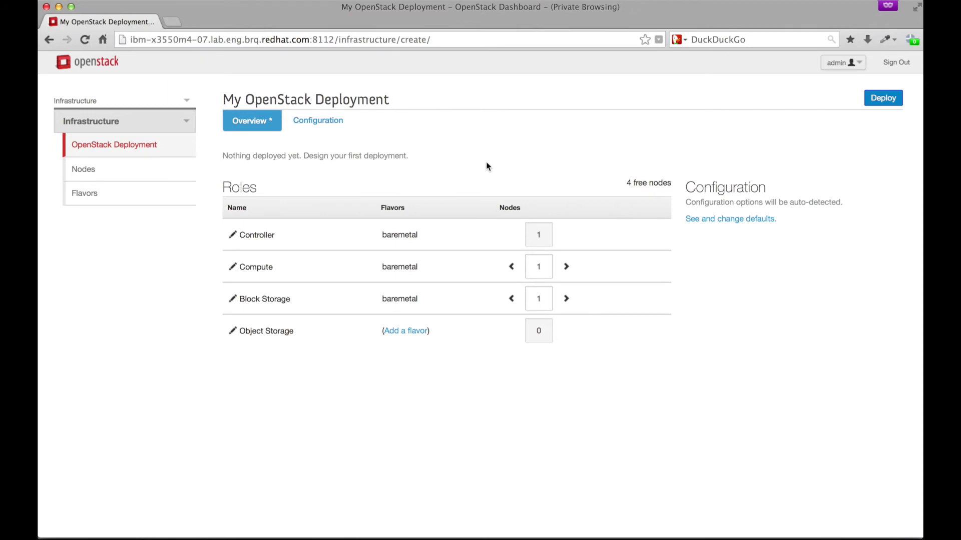
left_click(883, 99)
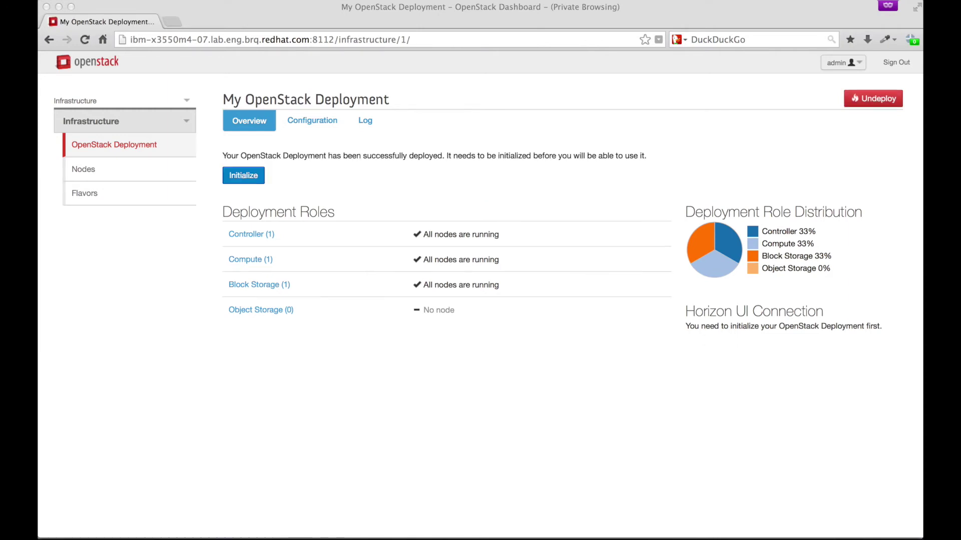
Check the Controller, Compute and Block Storage rows are running, then show the initialization commands.
left_click(435, 234)
left_click_drag(503, 238, 409, 284)
left_click(425, 259)
left_click(499, 285)
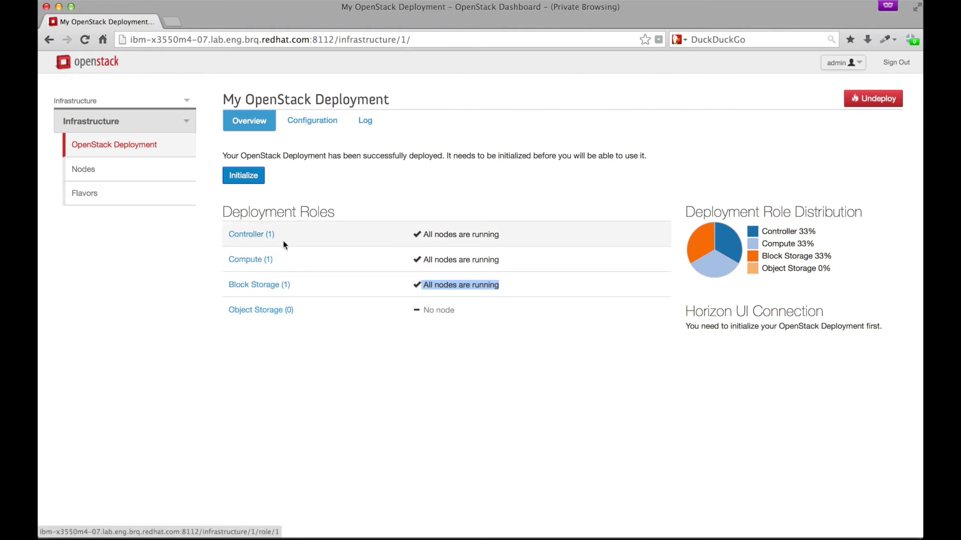
left_click(254, 181)
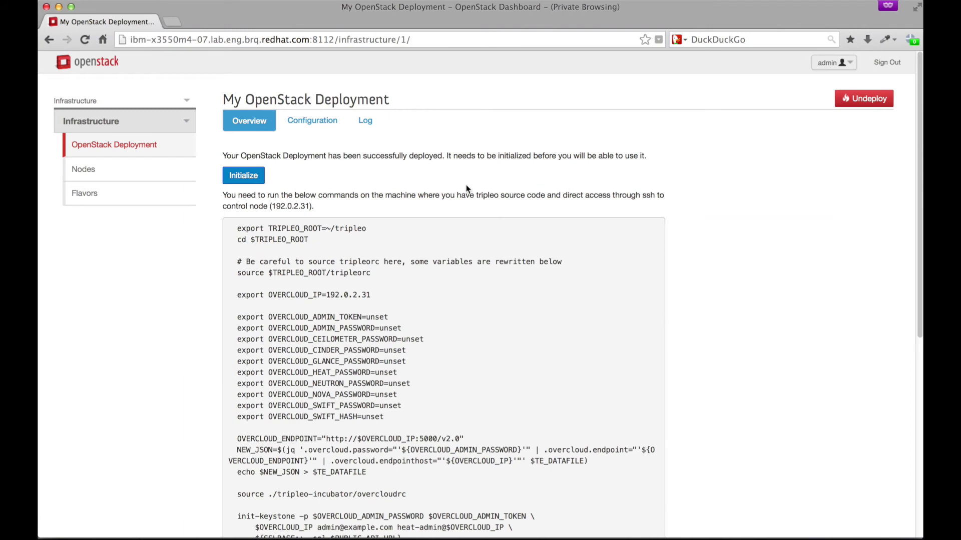
Review the full initialization command list and place the root SSH terminal over the page's right half.
scroll(466, 185, "down", 3)
scroll(466, 185, "down", 3)
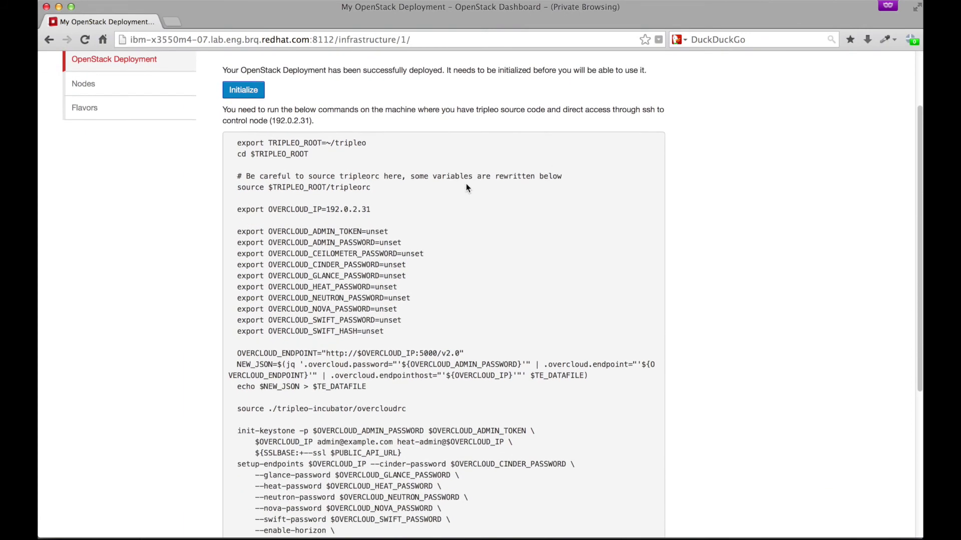
scroll(466, 188, "down", 1)
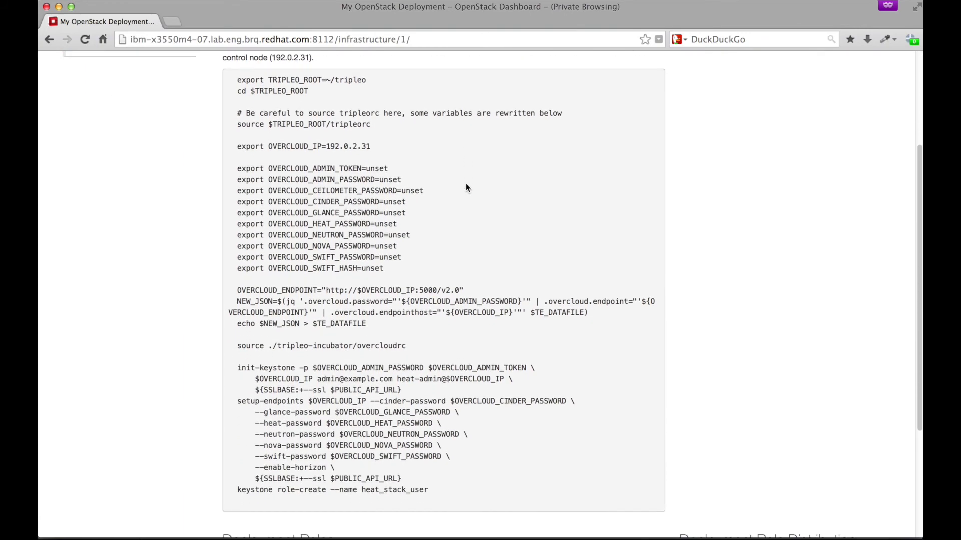
key("super+Tab")
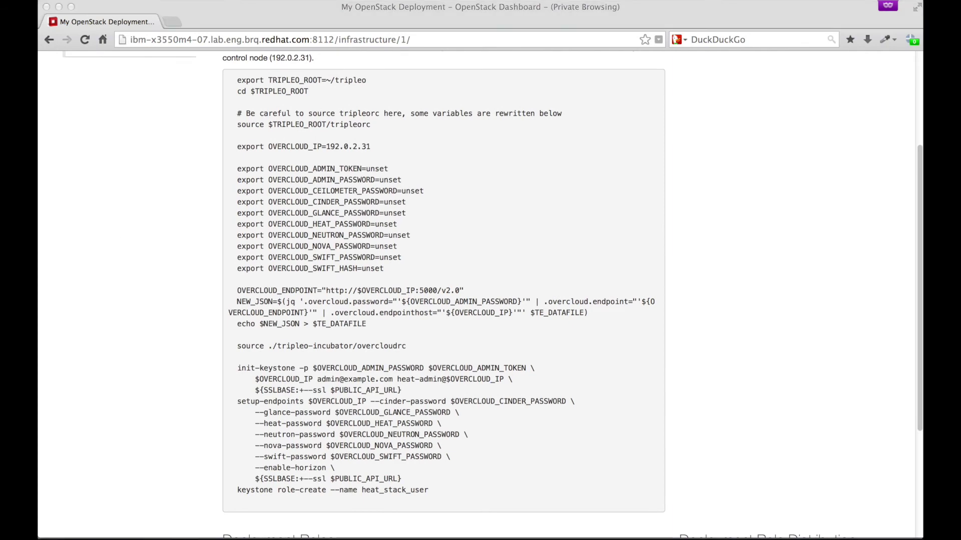
left_click_drag(38, 70, 770, 72)
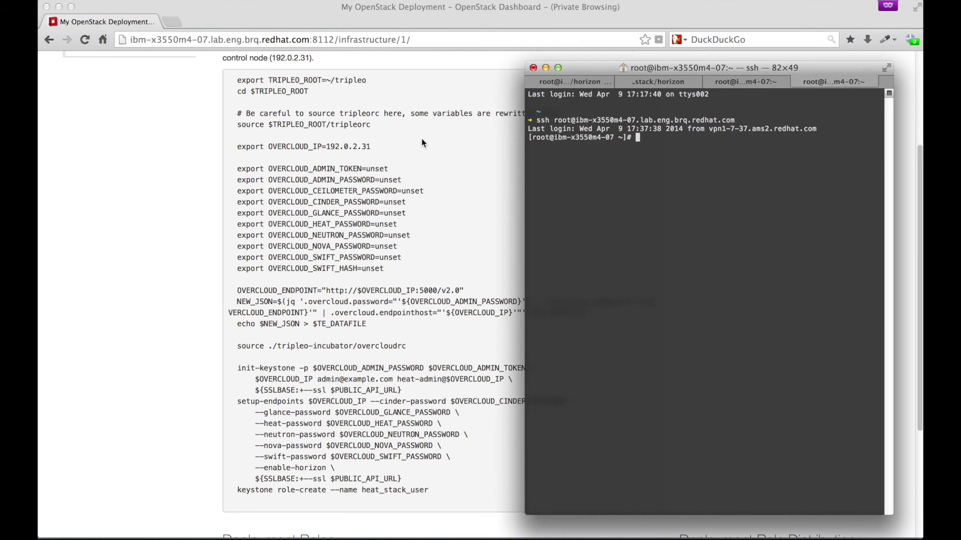
Copy the first block of initialization commands and run it in the SSH terminal.
left_click(258, 120)
left_click_drag(231, 80, 428, 390)
key("super+c")
key("super+Tab")
key("super+v")
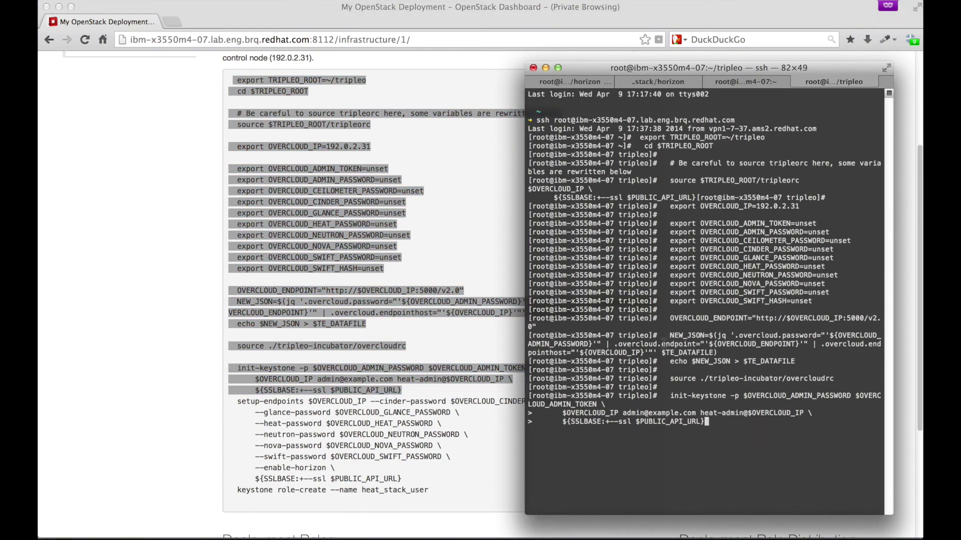
Run the setup-endpoints through heat_stack_user role-create commands, then reload the deployment overview.
left_click(423, 482)
left_click_drag(430, 489, 236, 401)
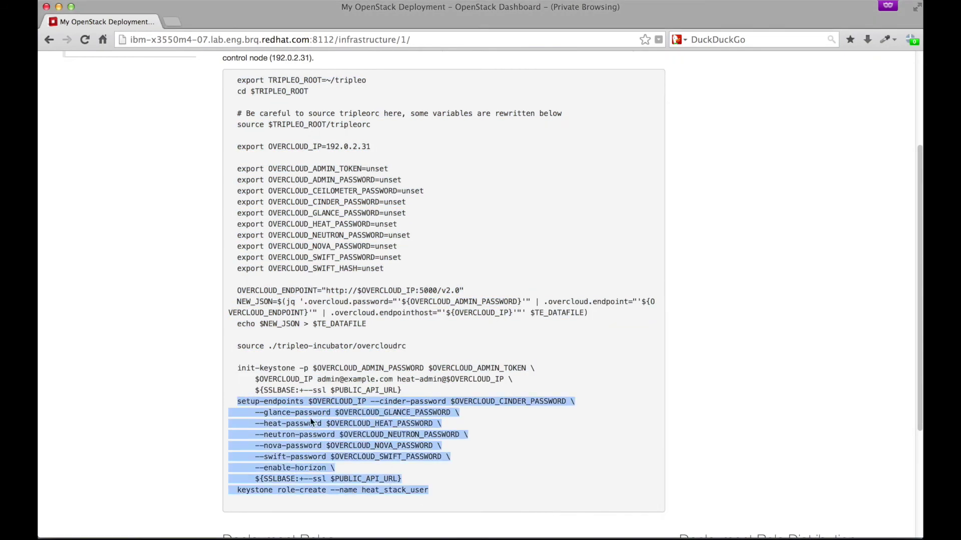
key("super+c")
key("super+Tab")
key("super+v")
key("super+Tab")
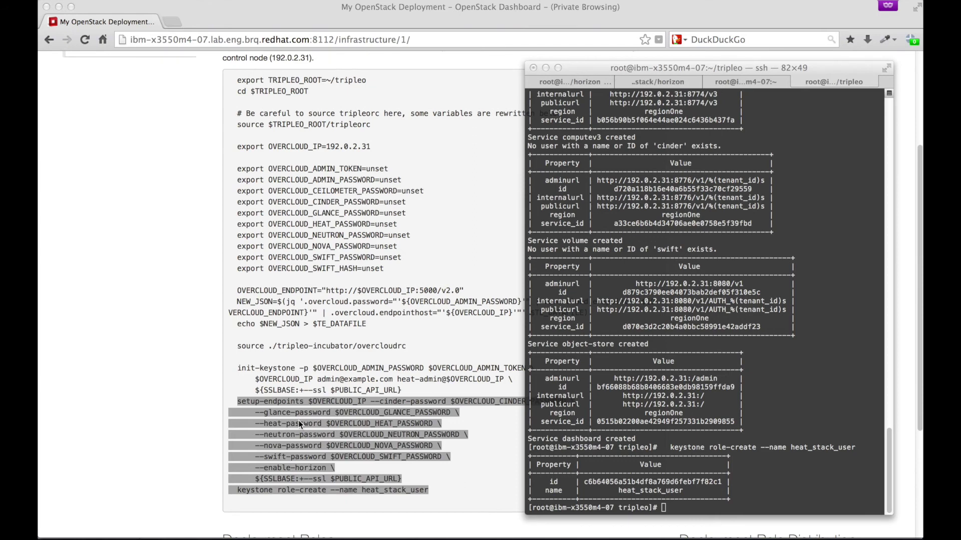
key("super+Tab")
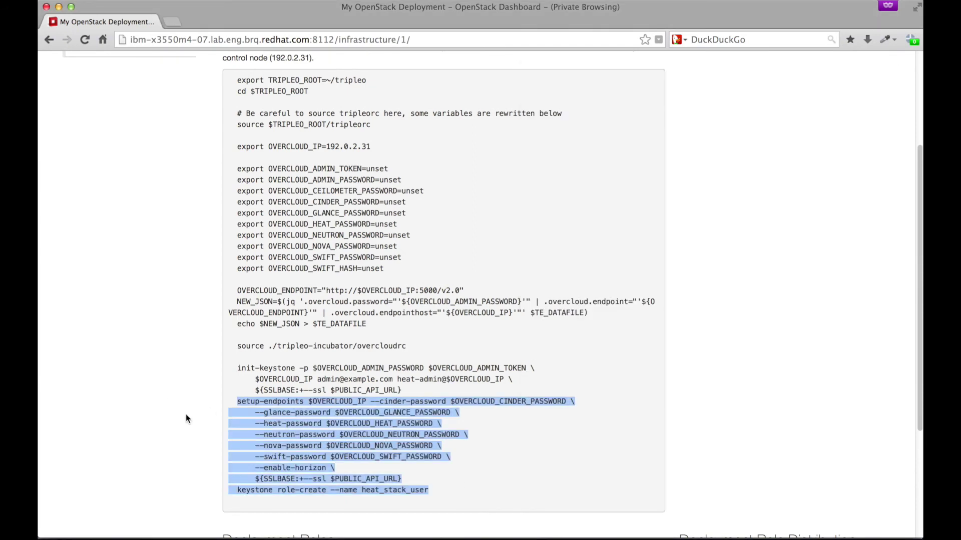
scroll(186, 418, "up", 5)
key("super+r")
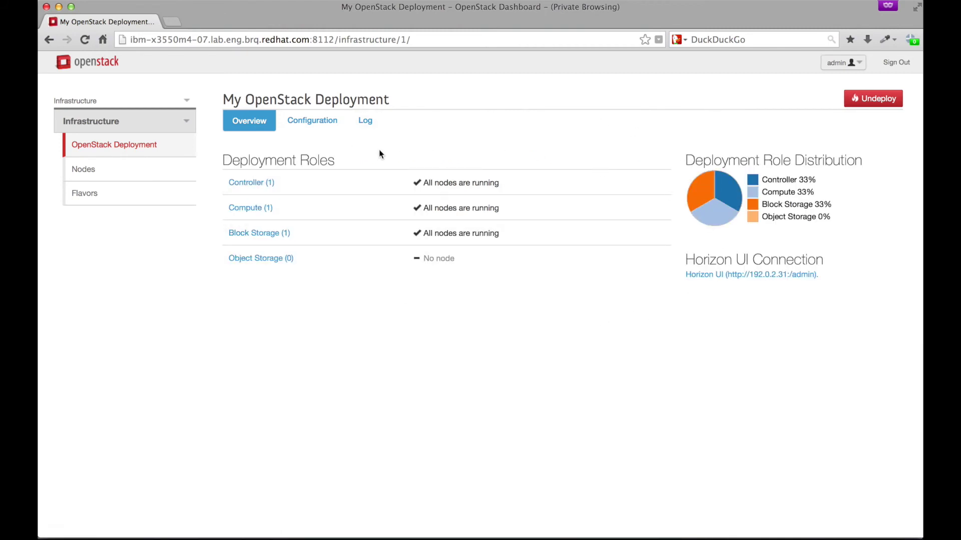
Check the Nodes overview for the free node, then return to OpenStack Deployment.
left_click(106, 174)
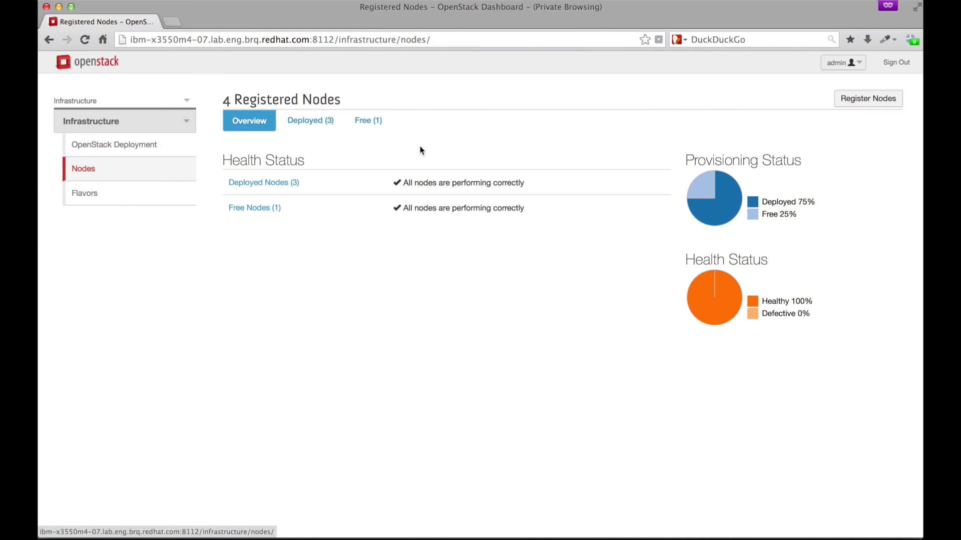
left_click_drag(300, 182, 272, 208)
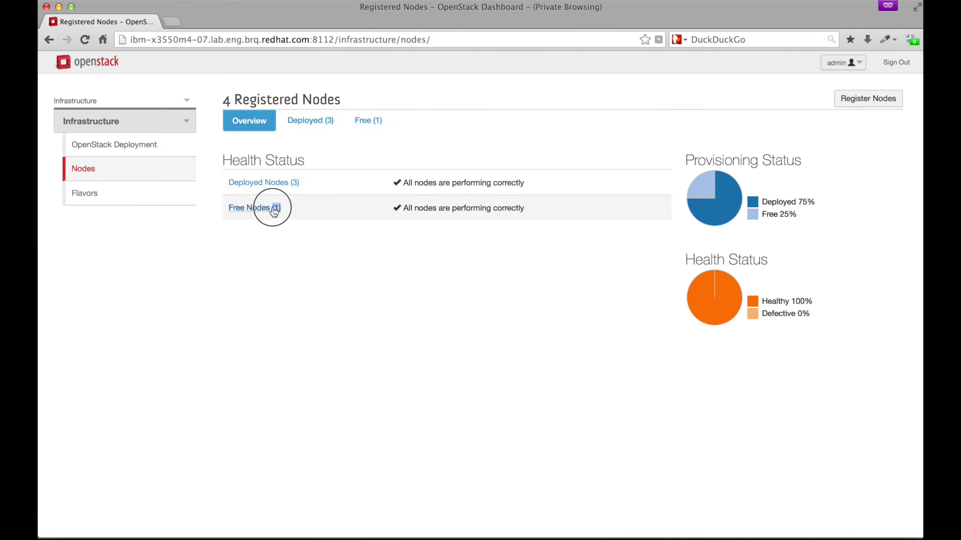
left_click(344, 247)
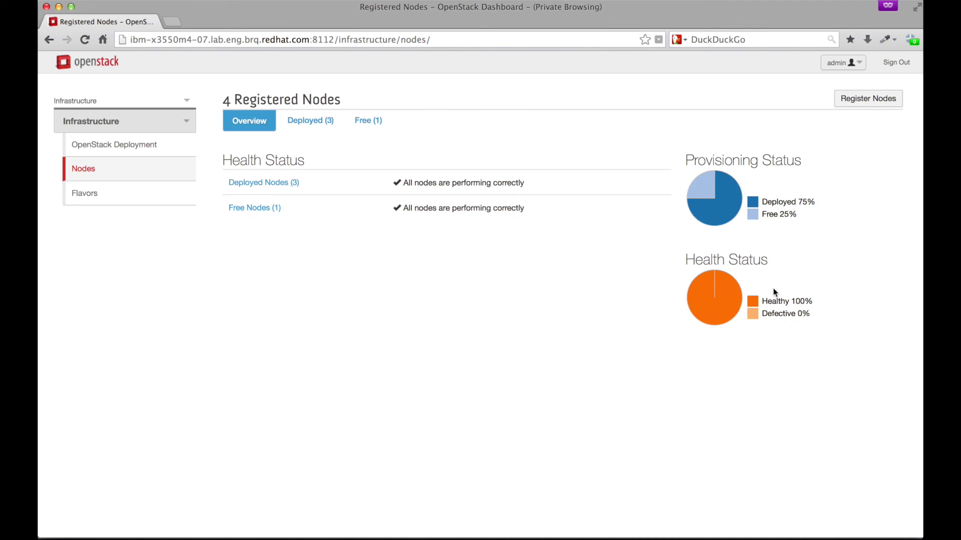
left_click(134, 149)
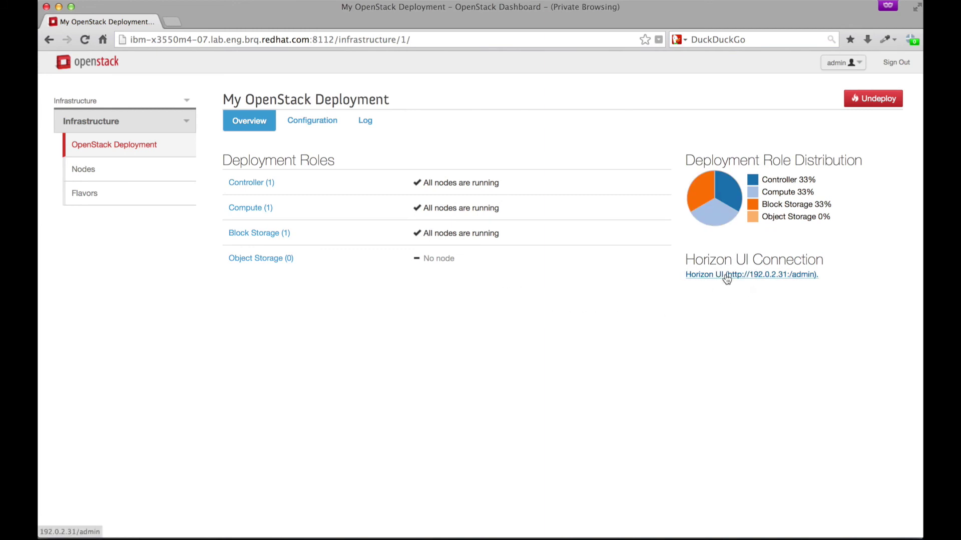
Run ssh -L 8115:192.0.2.31:80 in the terminal and bring the browser back with a new tab.
key("super+Tab")
left_click_drag(351, 31, 356, 8)
key("super+v")
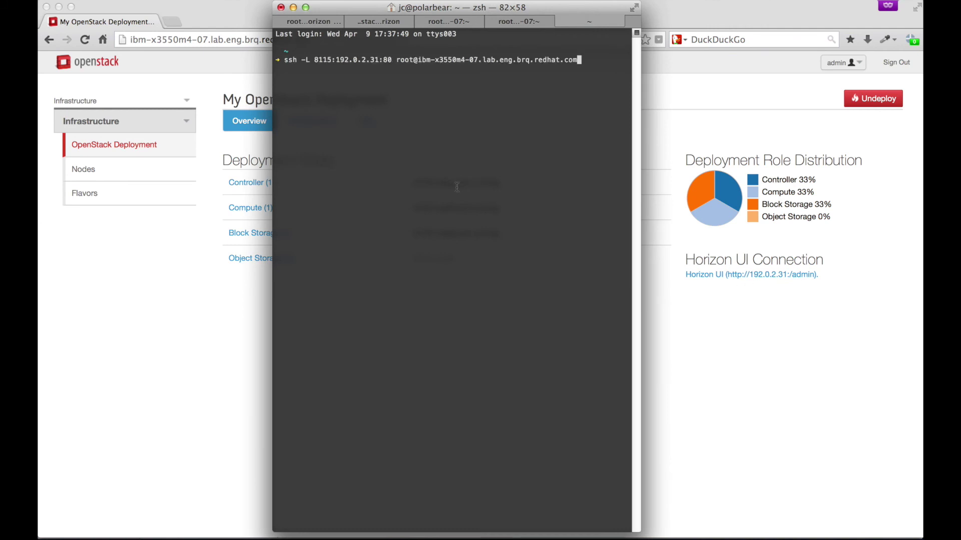
key("Return")
left_click_drag(349, 8, 534, 9)
left_click(174, 22)
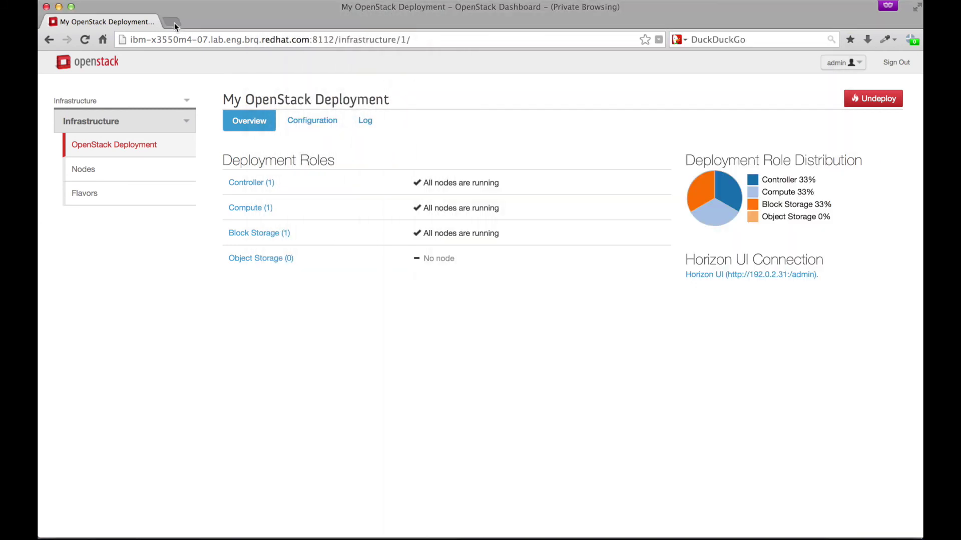
left_click(174, 23)
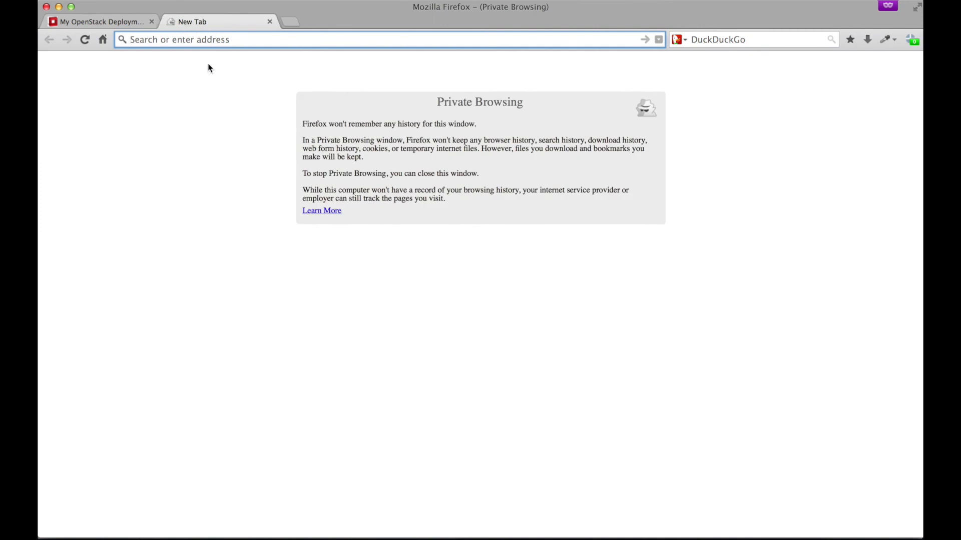
Load localhost:8115, sign in to Horizon as admin, and expand the Project section.
type("localhost:")
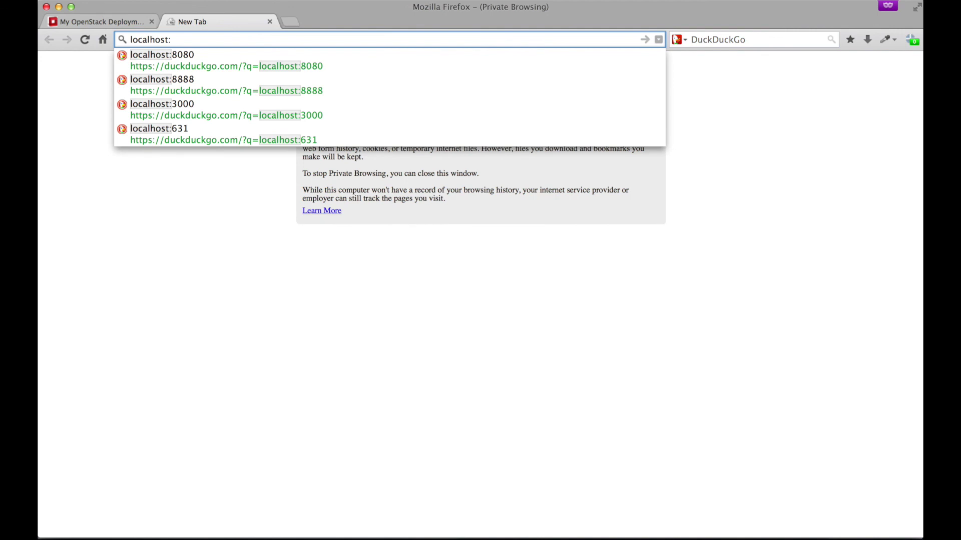
type("8115")
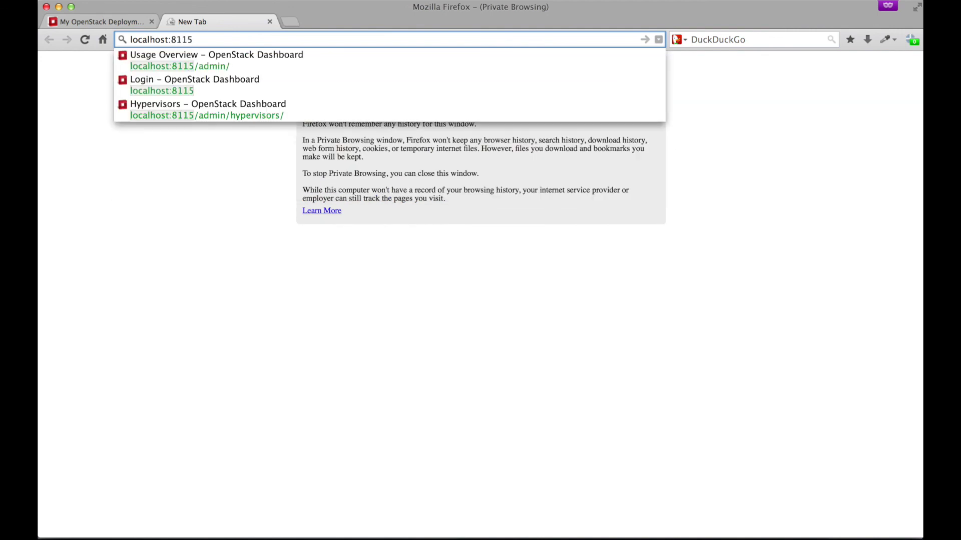
key("Return")
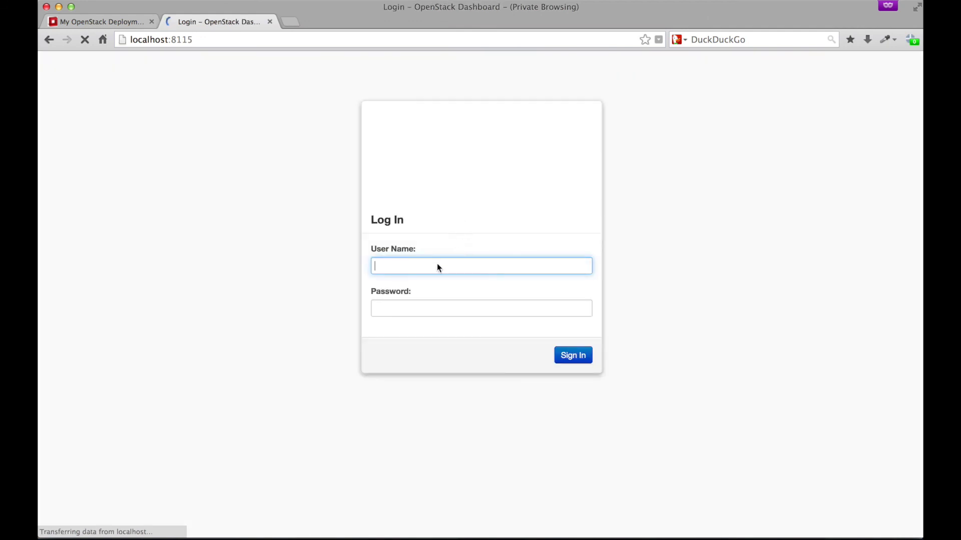
left_click(437, 266)
type("admin")
key("Tab")
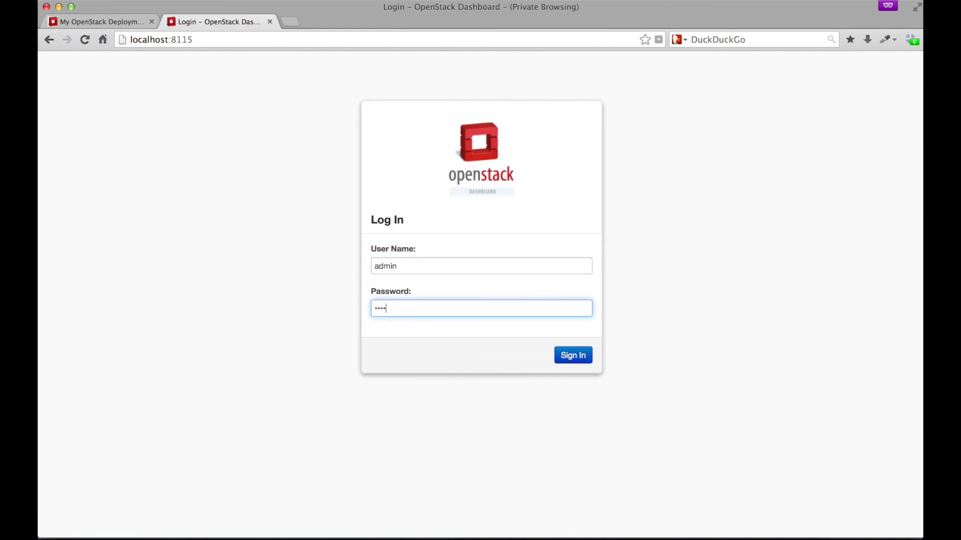
key("Return")
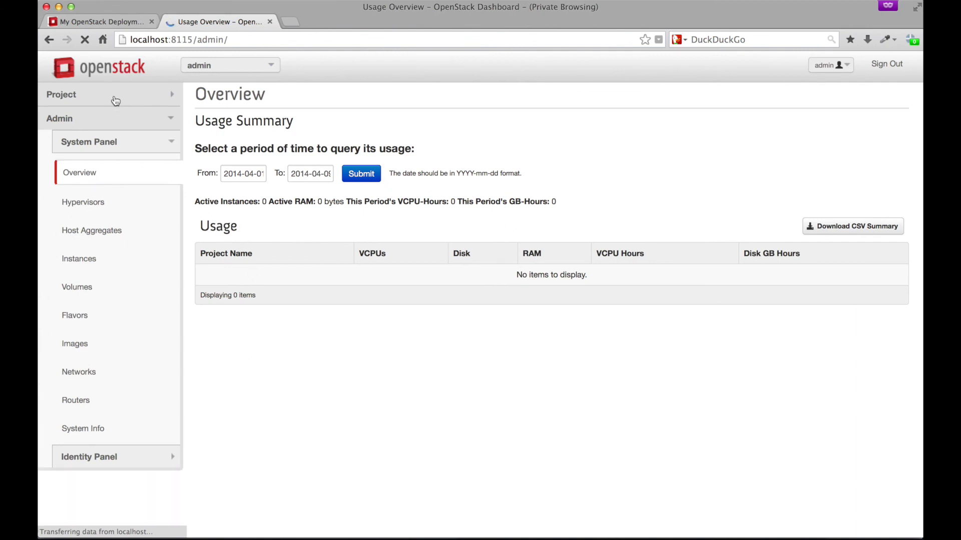
left_click(120, 100)
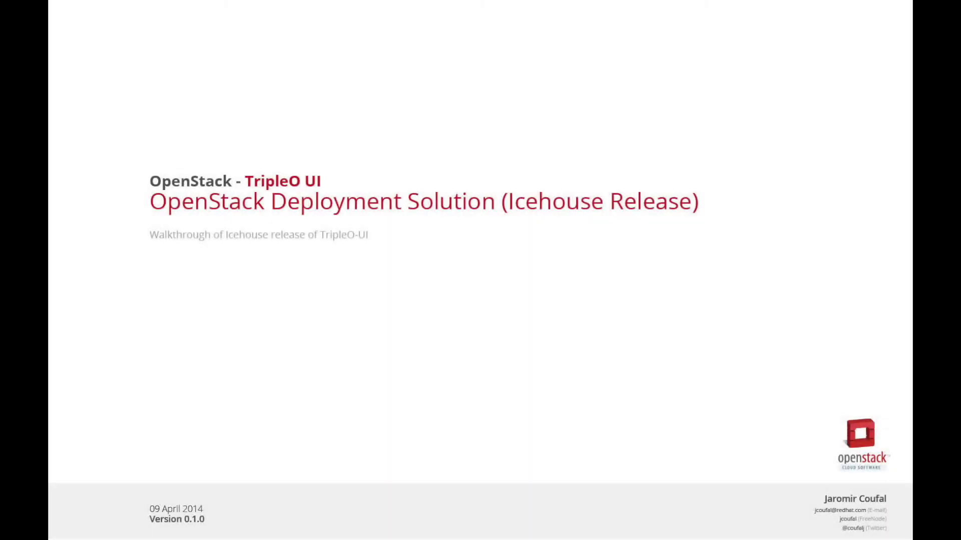